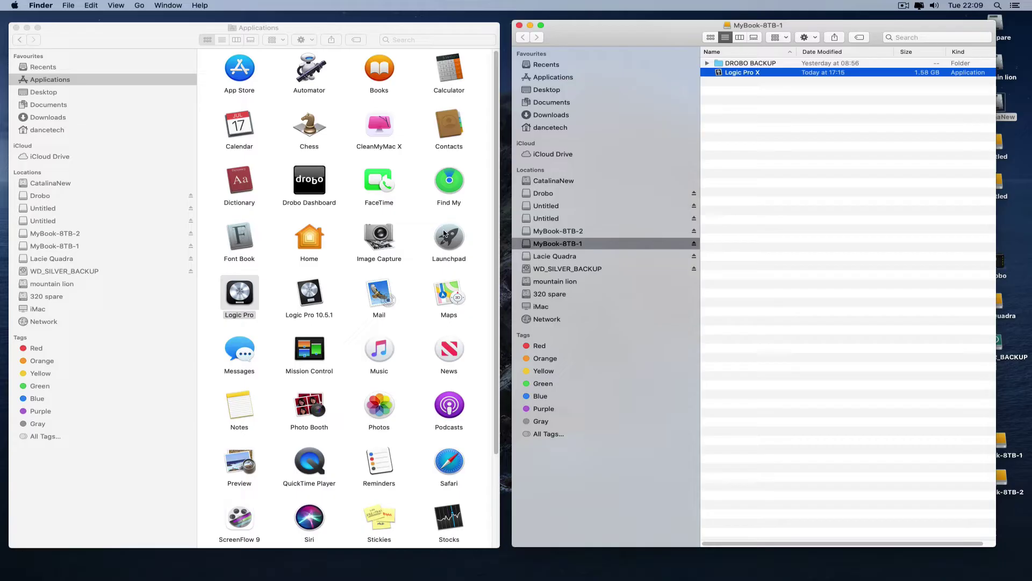
# Start Logic Pro 10.6.1 from Applications, opening the 'test' project with its SoCal drummer region.
pyautogui.click(244, 302)
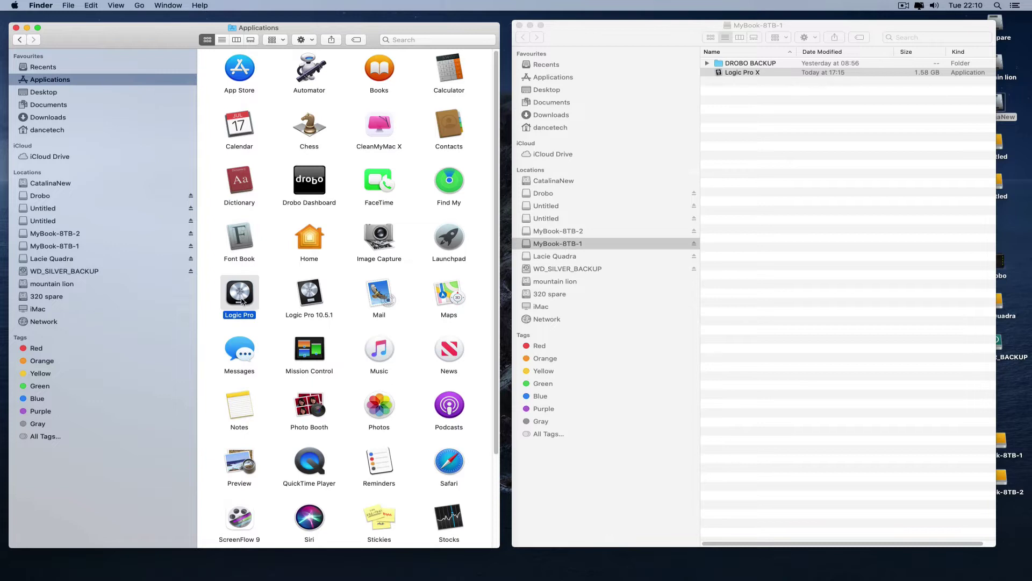
pyautogui.doubleClick(241, 301)
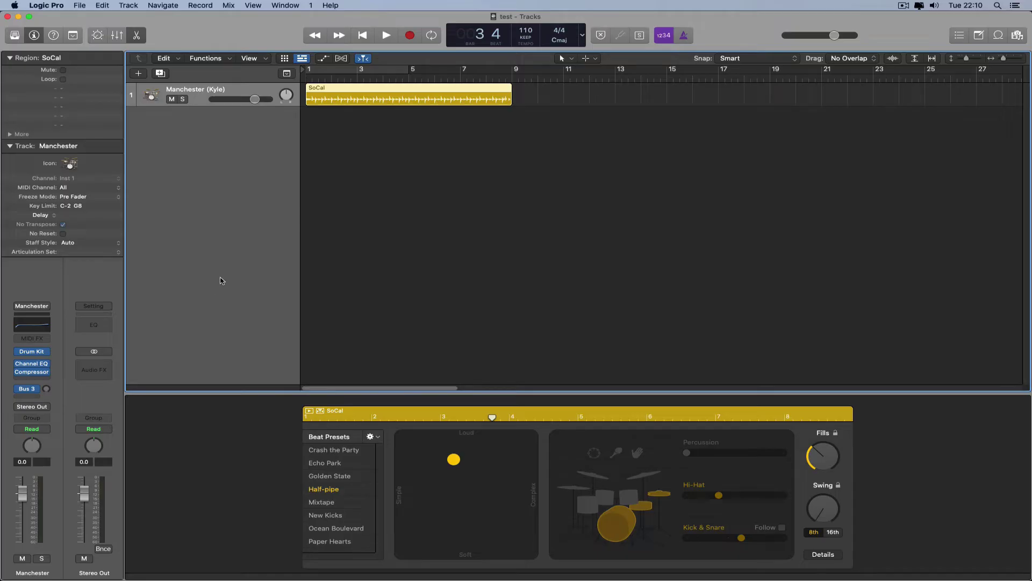
# Check the About Logic Pro window to confirm version 10.6.1 is running.
pyautogui.click(57, 6)
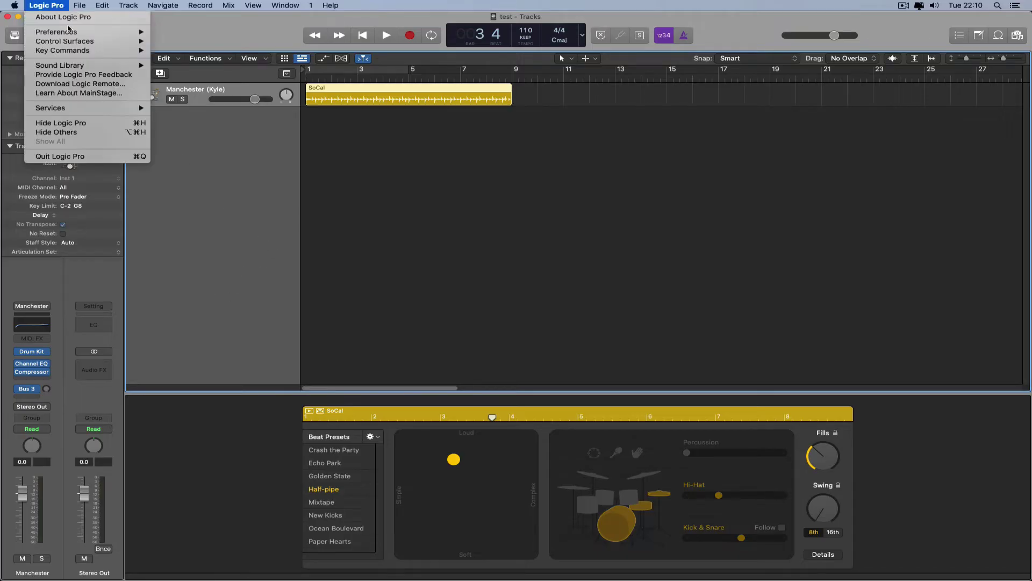
pyautogui.press('Return')
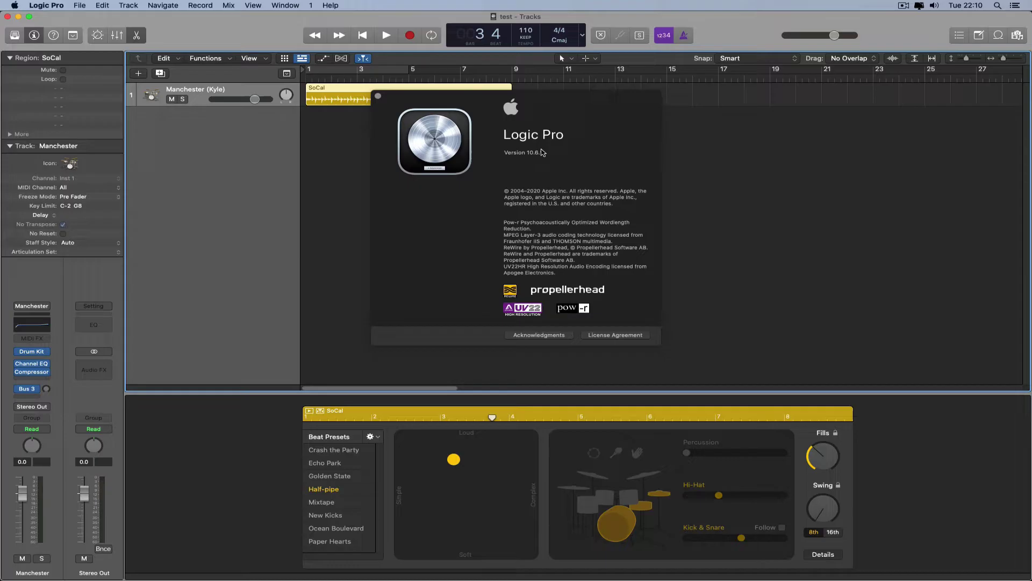
pyautogui.click(379, 97)
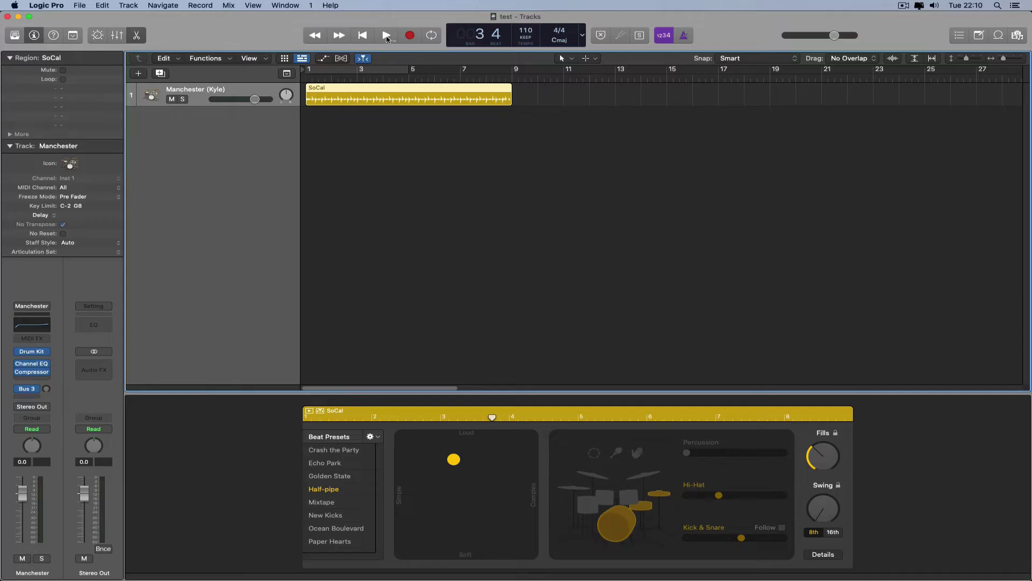
# Play and stop the SoCal drum region, scrub the playhead, and bring up the Logic Pro menu.
pyautogui.click(387, 35)
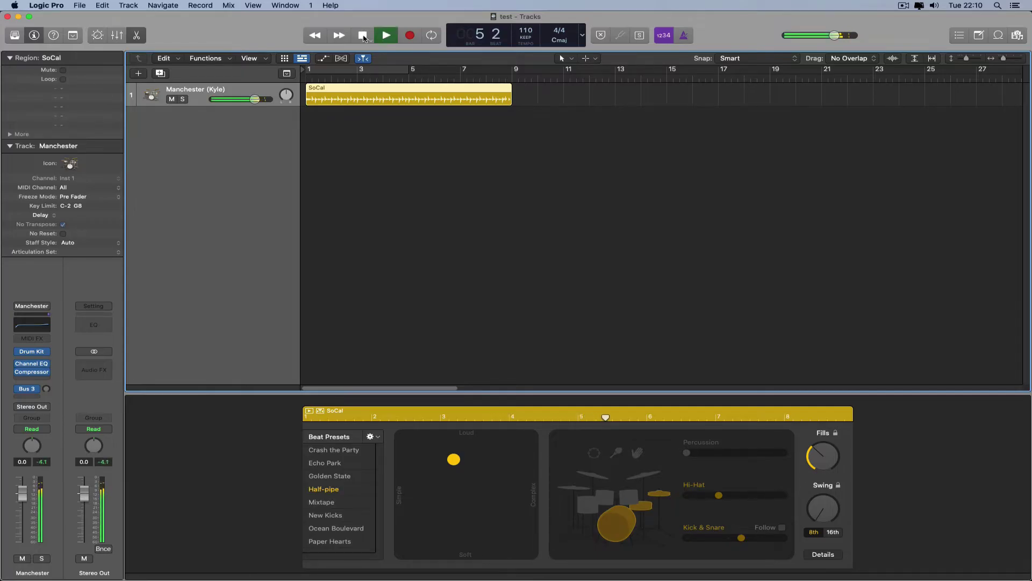
pyautogui.click(364, 36)
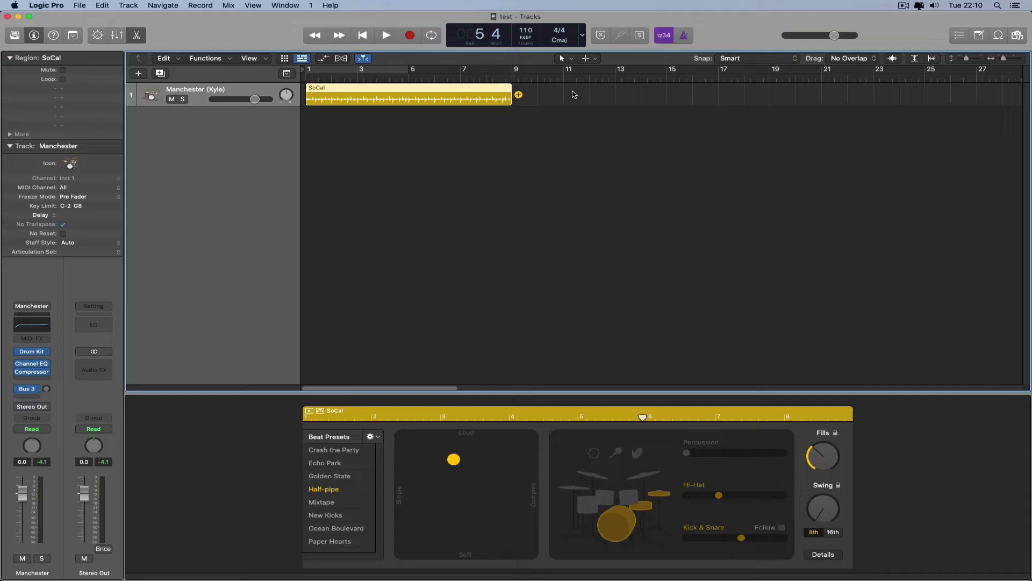
pyautogui.moveTo(569, 77); pyautogui.dragTo(435, 79)
pyautogui.click(44, 6)
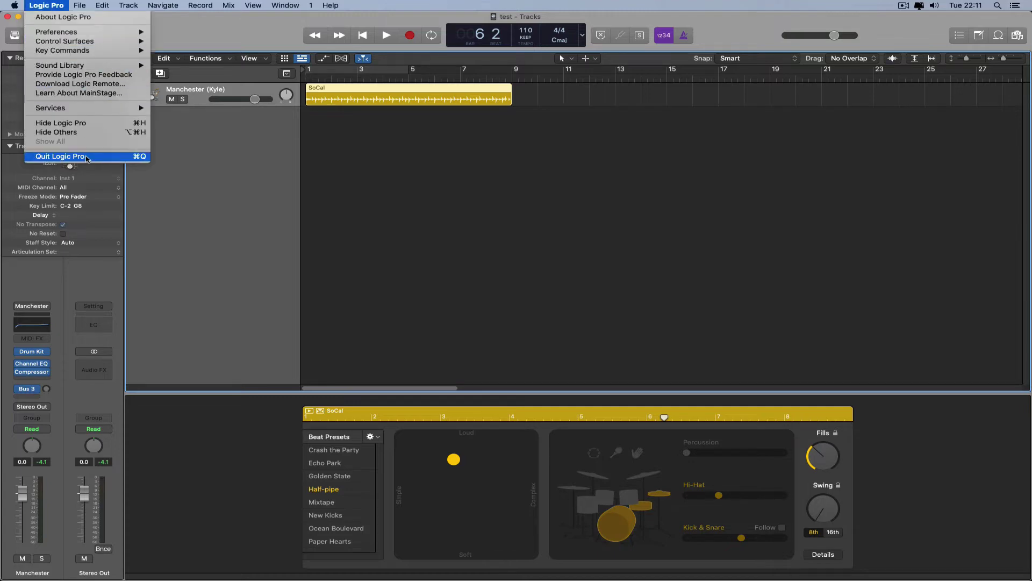
# Quit Logic Pro 10.6.1, then start Logic Pro 10.5.1 from Finder's Applications folder.
pyautogui.click(88, 157)
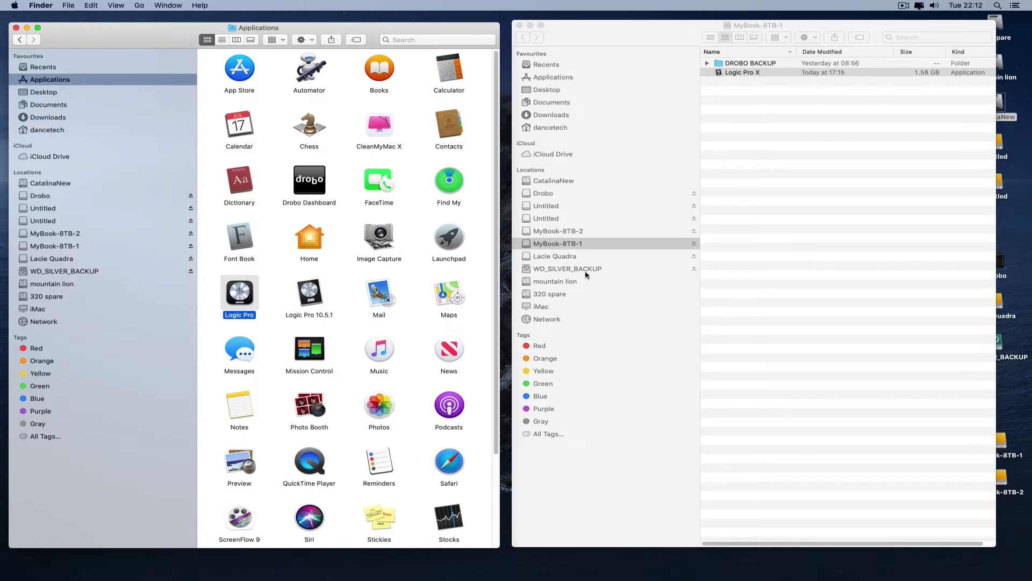
pyautogui.click(319, 300)
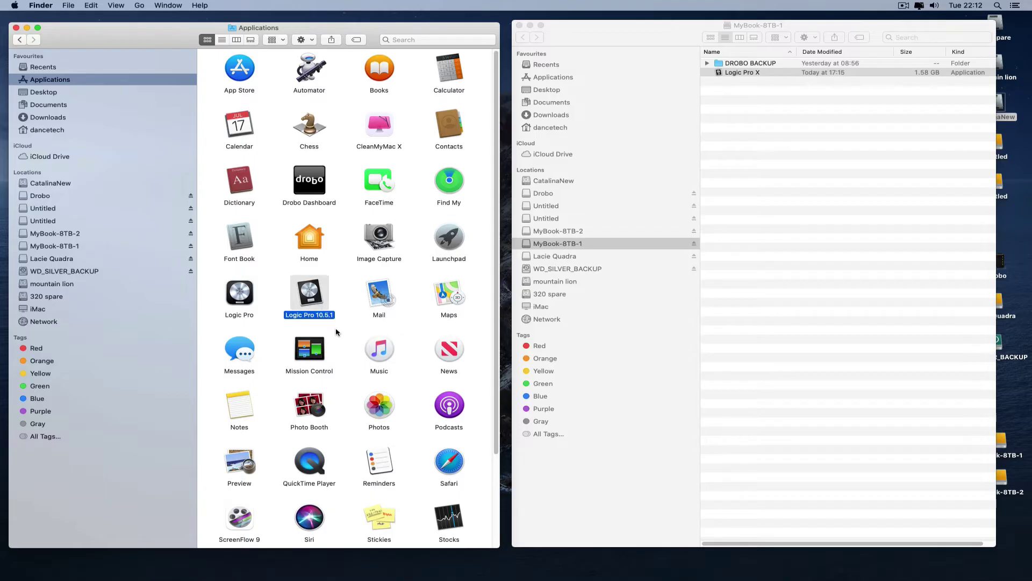
pyautogui.doubleClick(314, 302)
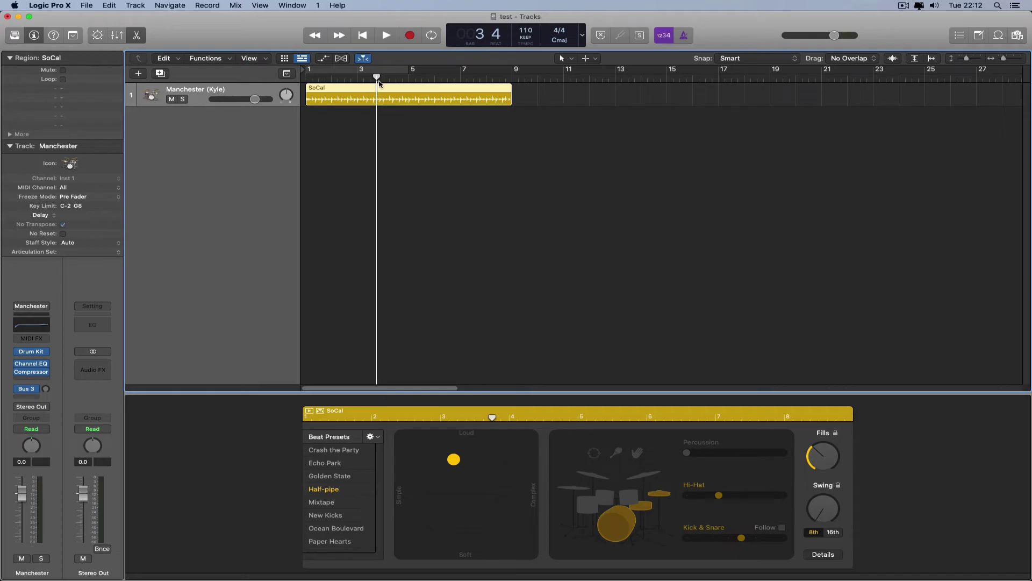
# Move the playhead to bar 2 and play the SoCal region, stopping around bar 4.
pyautogui.click(374, 77)
pyautogui.moveTo(374, 77); pyautogui.dragTo(346, 77)
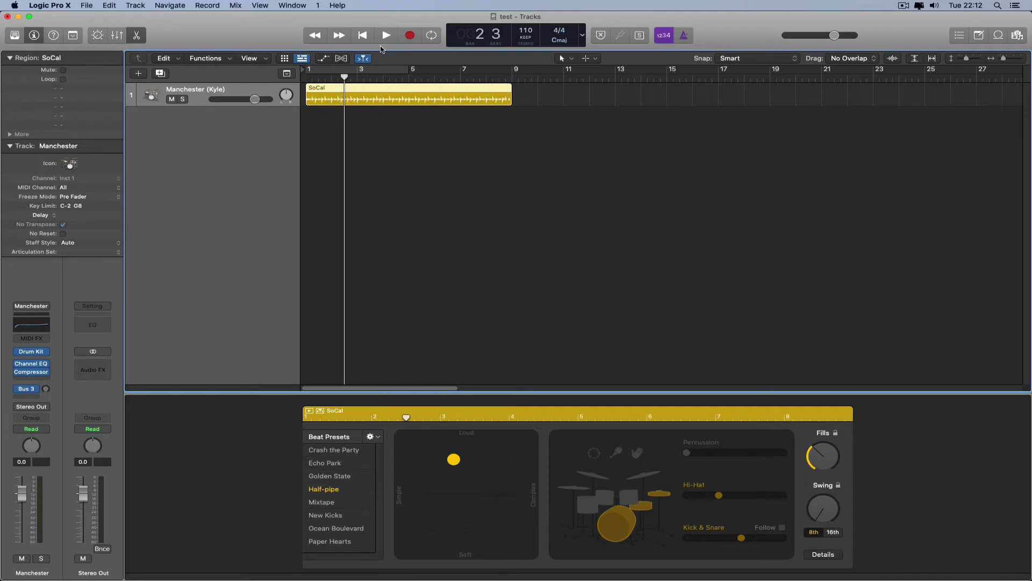
pyautogui.click(386, 35)
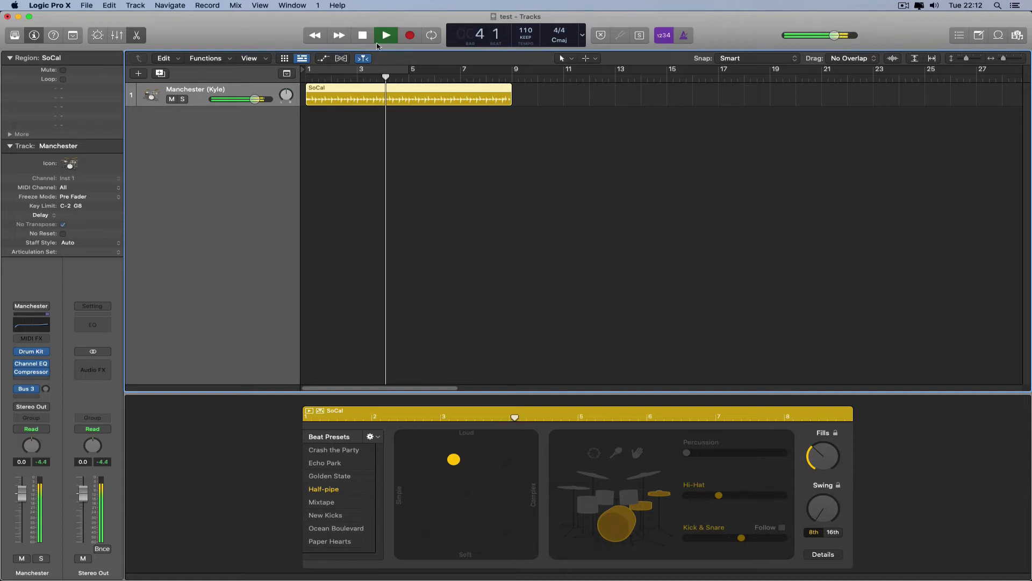
pyautogui.click(362, 35)
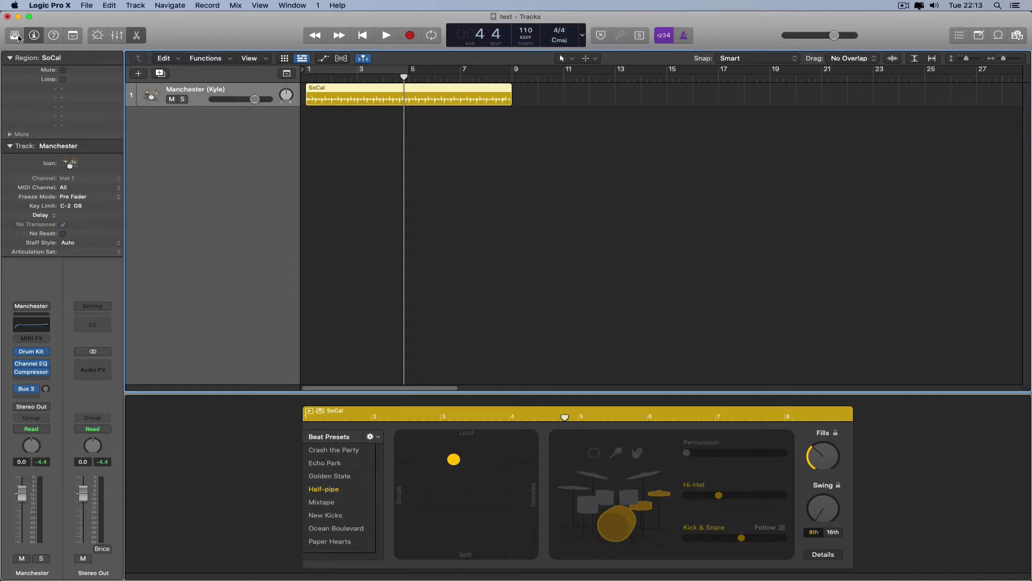
pyautogui.click(14, 35)
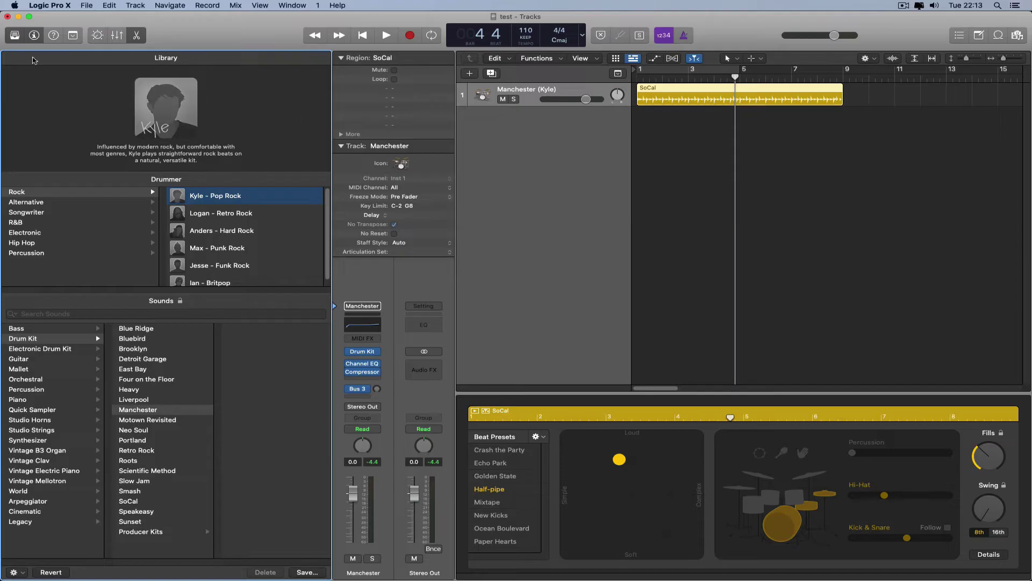
pyautogui.click(15, 36)
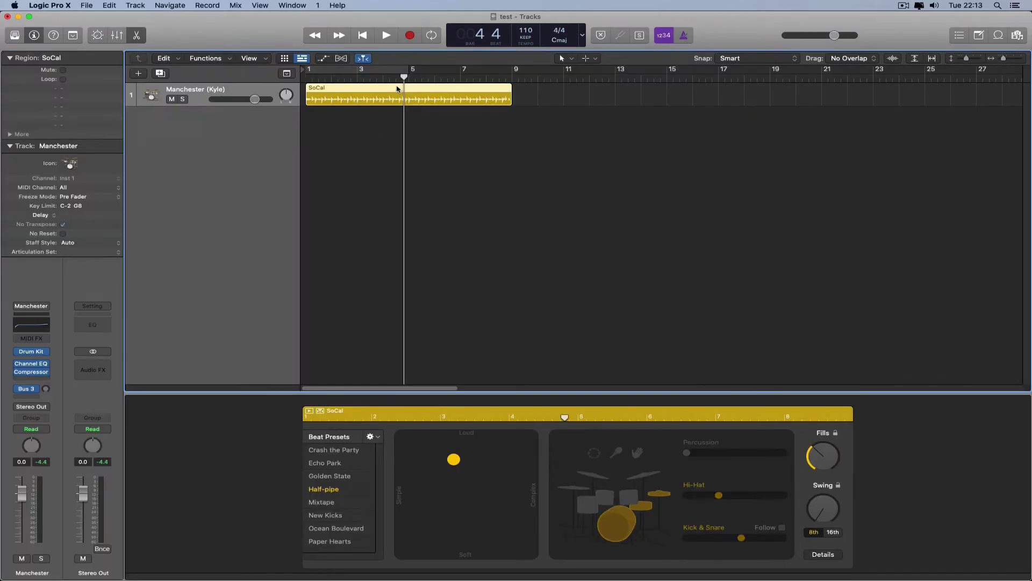
# Return the playhead to bar 3 and play the SoCal region until bar 3 beat 3.
pyautogui.moveTo(404, 89); pyautogui.dragTo(355, 80)
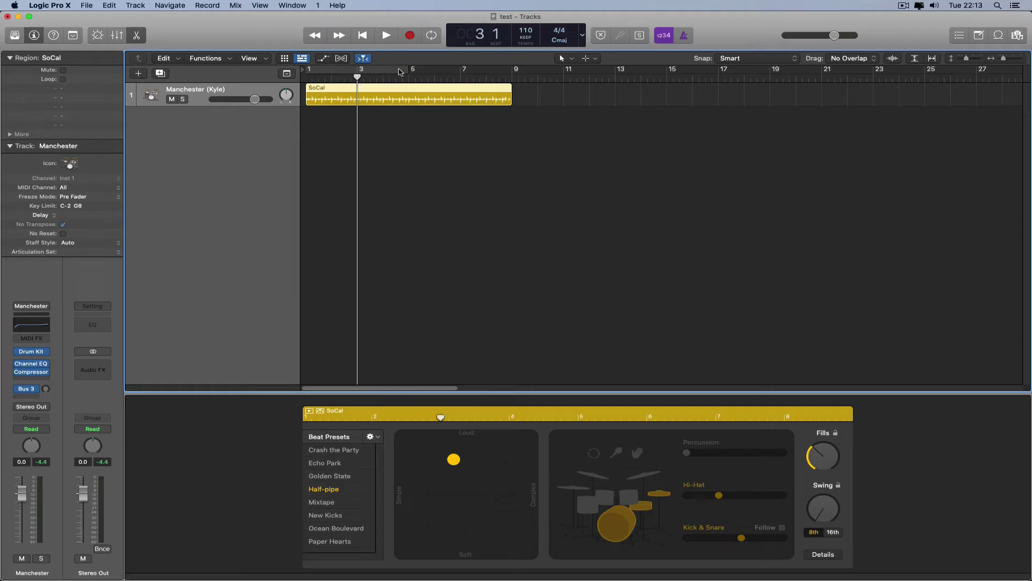
pyautogui.click(386, 36)
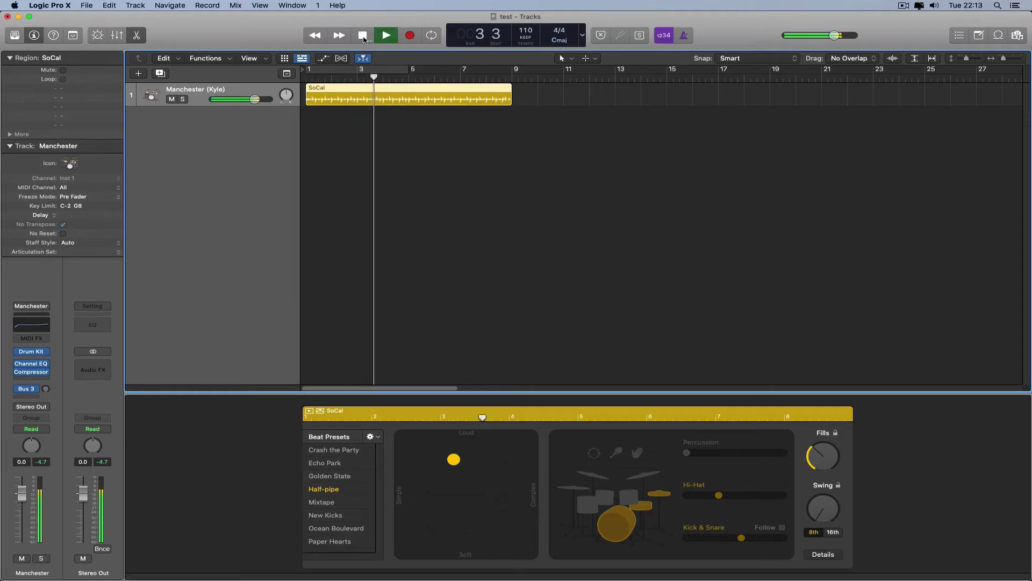
pyautogui.click(363, 36)
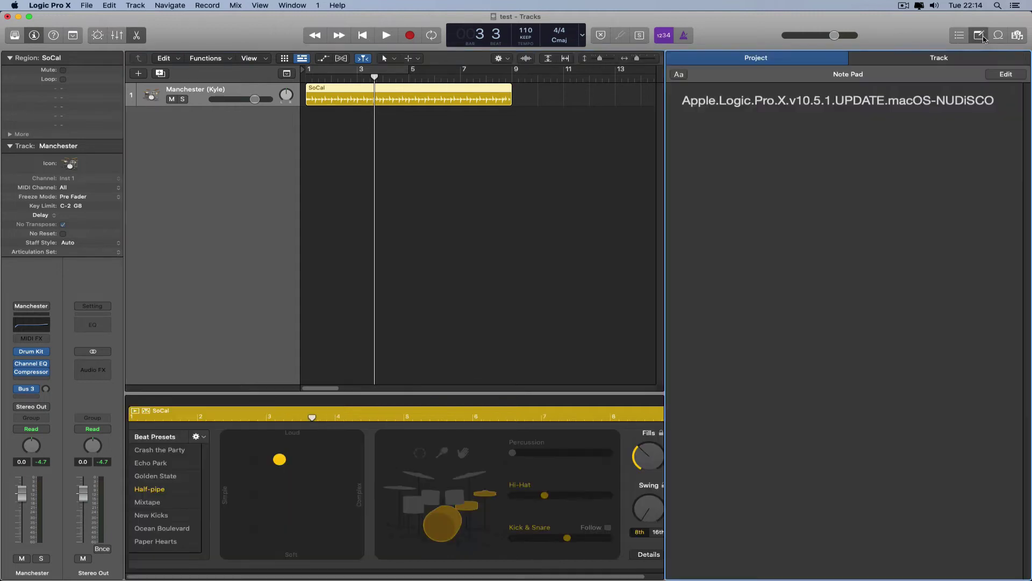
pyautogui.click(979, 36)
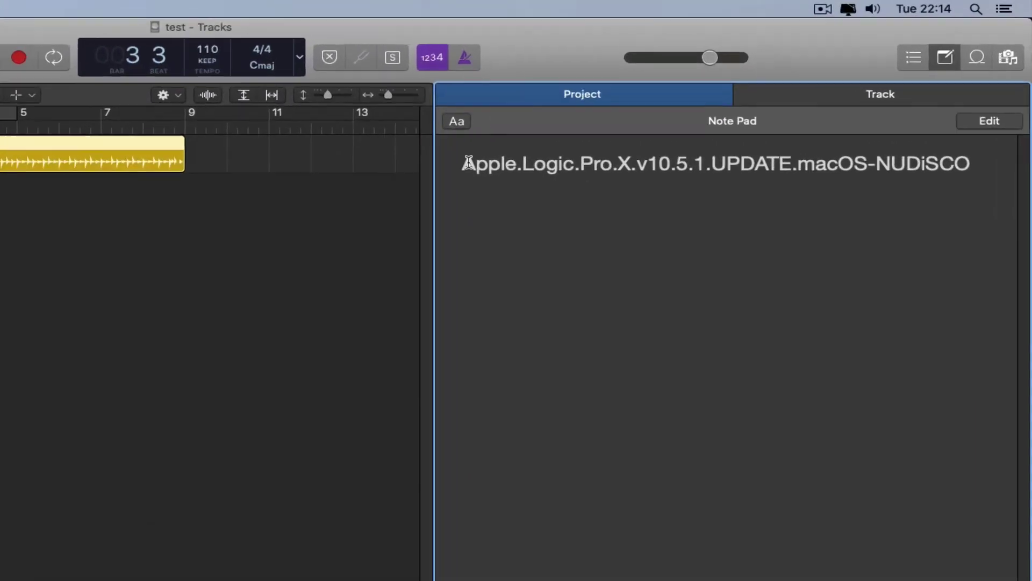
pyautogui.moveTo(681, 105); pyautogui.dragTo(935, 108)
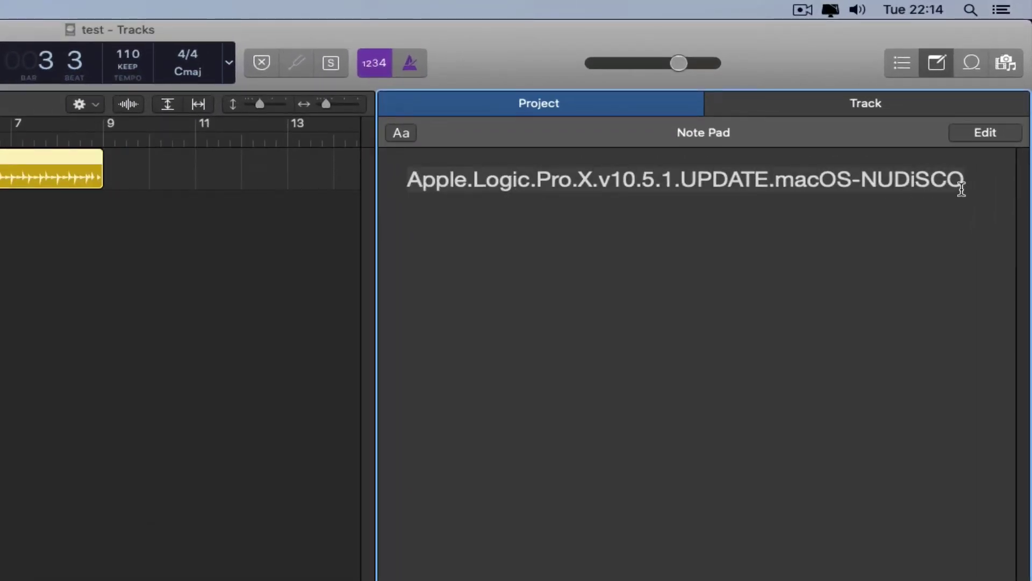
pyautogui.click(967, 137)
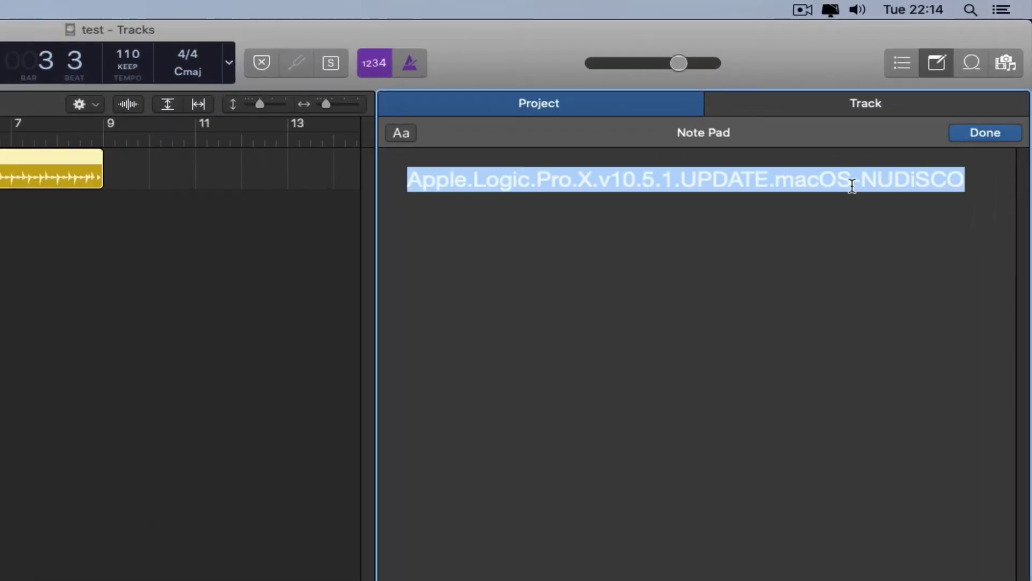
pyautogui.click(887, 204)
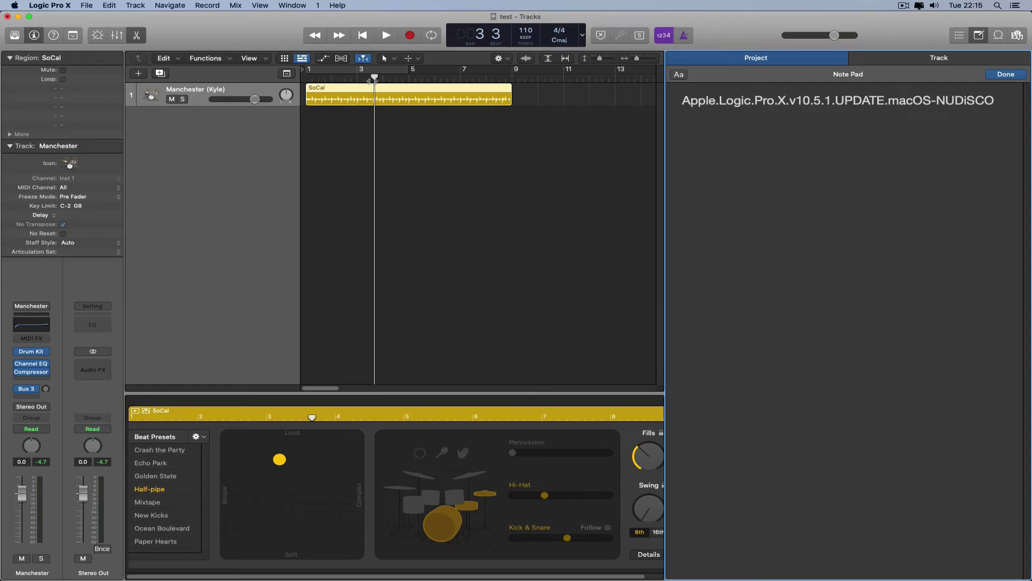
# Scrub the playhead across the SoCal region, leaving it at bar 3 beat 2.
pyautogui.moveTo(372, 88)
pyautogui.mouseDown()
pyautogui.moveTo(447, 89)
pyautogui.moveTo(352, 91)
pyautogui.mouseUp()
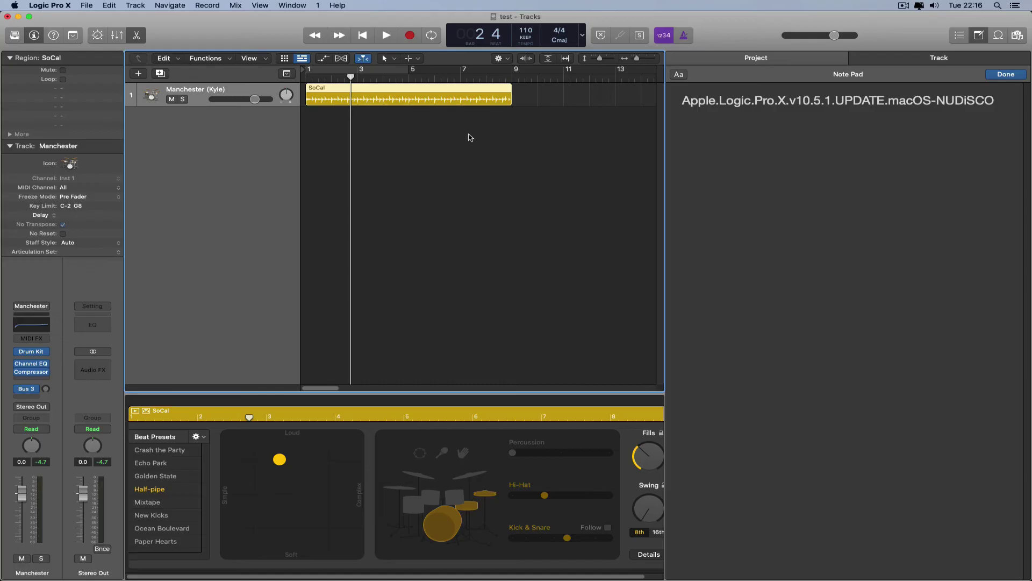
pyautogui.moveTo(351, 79); pyautogui.dragTo(384, 88)
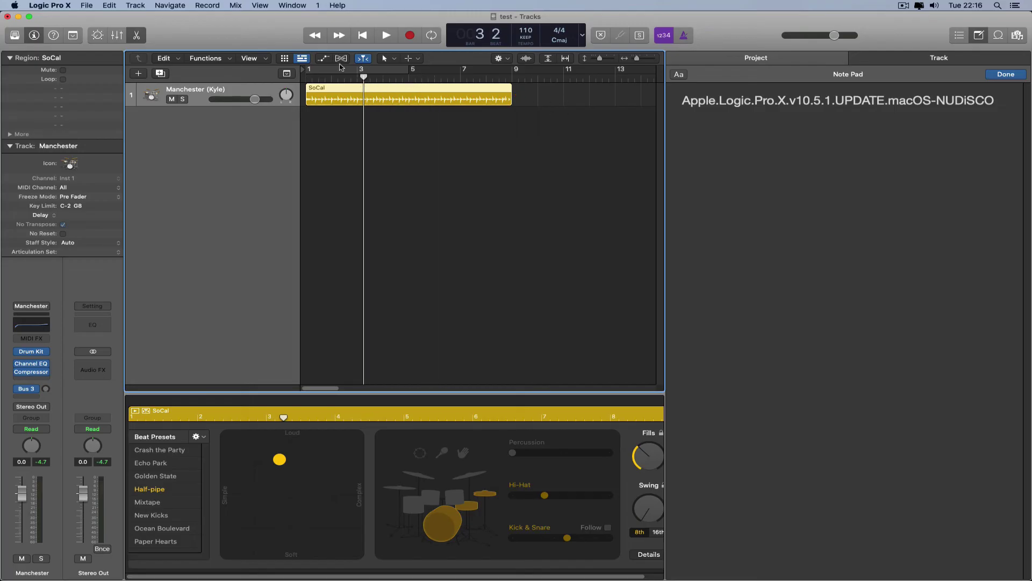
# Close the test project without saving its changes.
pyautogui.press('super+w')
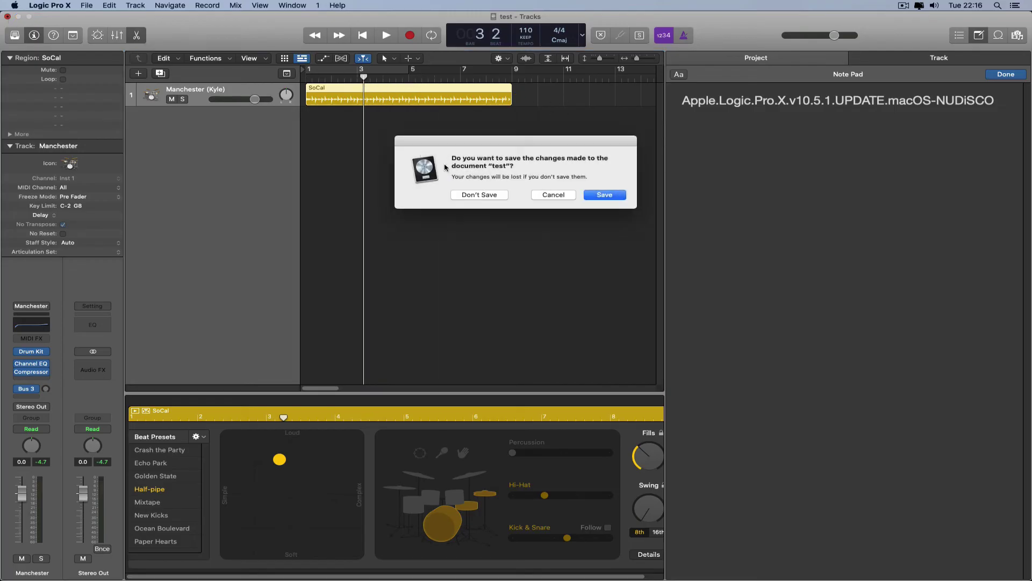
pyautogui.click(481, 197)
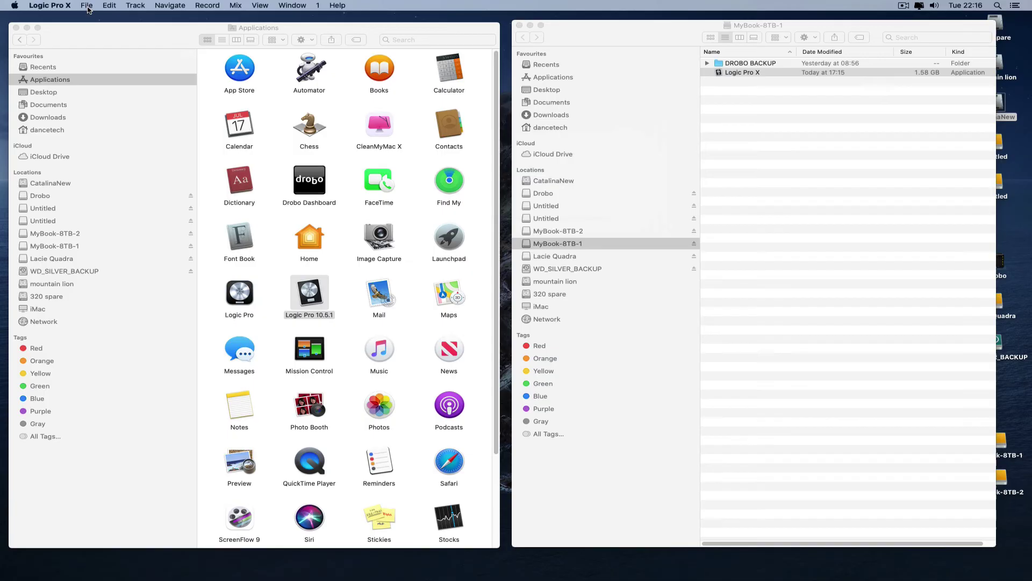
pyautogui.click(87, 6)
pyautogui.click(363, 153)
# Create a new project from the Chromium Fray starter grid template.
pyautogui.press('super+n')
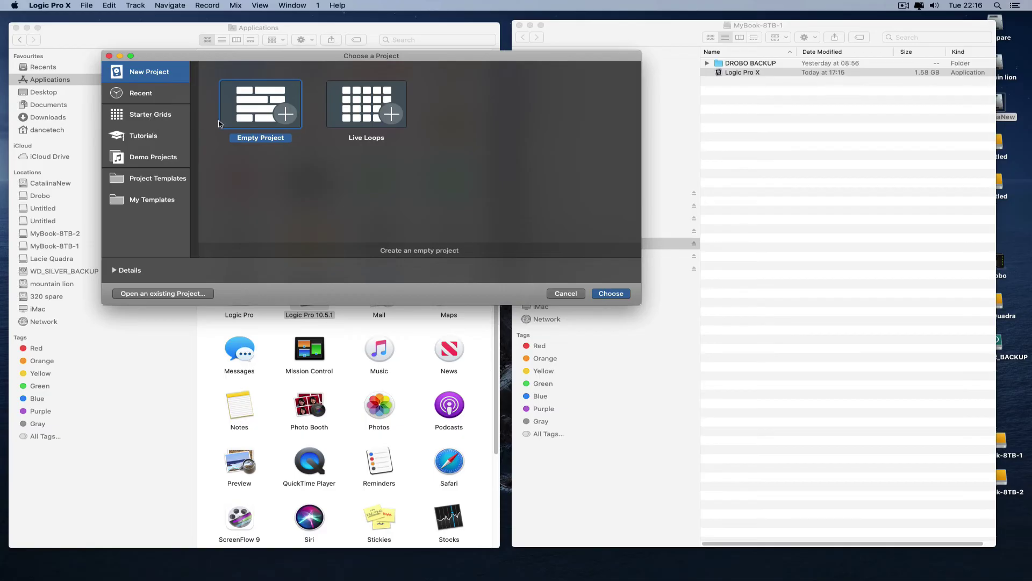
pyautogui.click(150, 157)
pyautogui.click(143, 137)
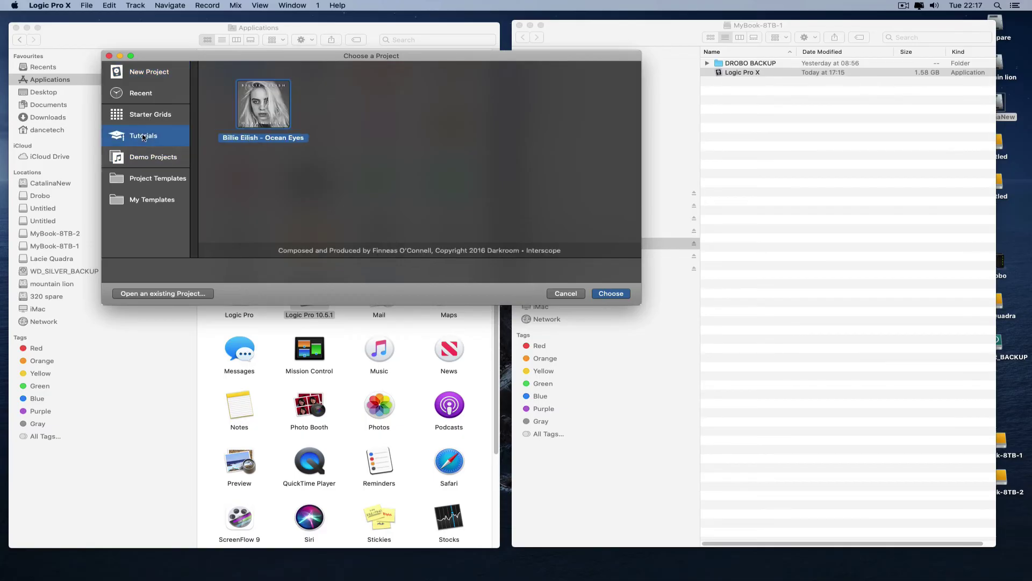
pyautogui.click(150, 113)
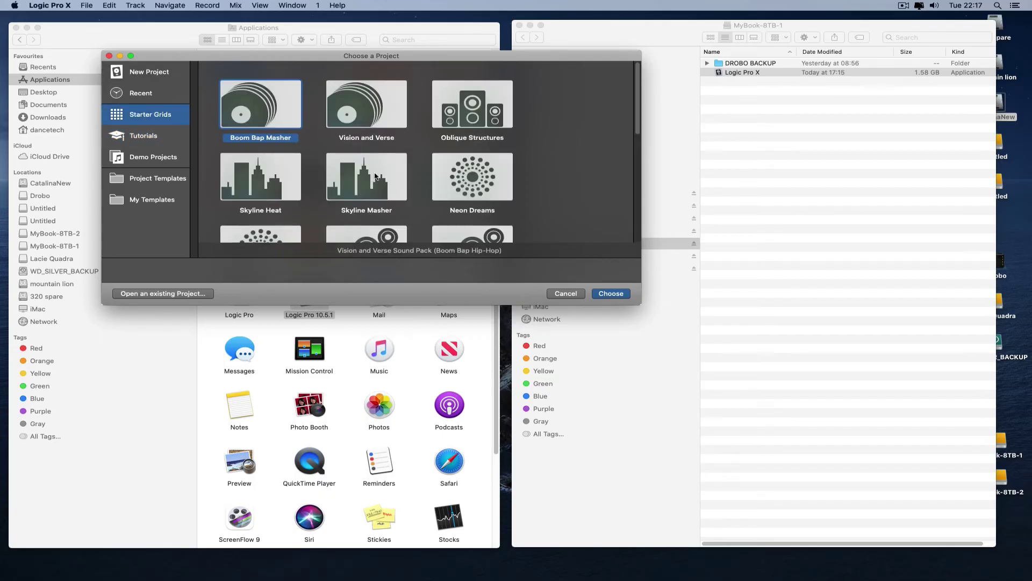
pyautogui.scroll(-3, 416, 186)
pyautogui.click(467, 151)
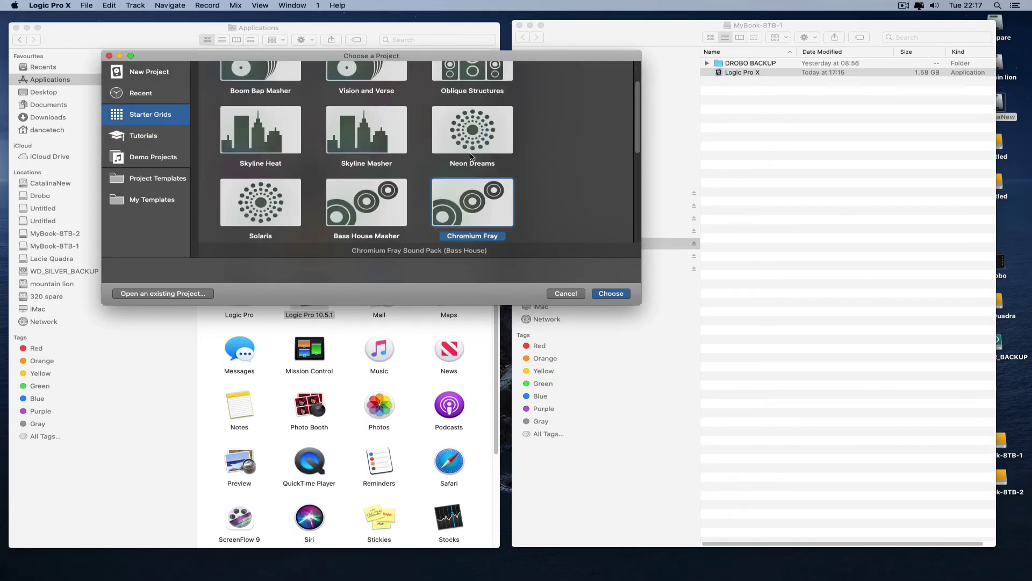
pyautogui.click(608, 295)
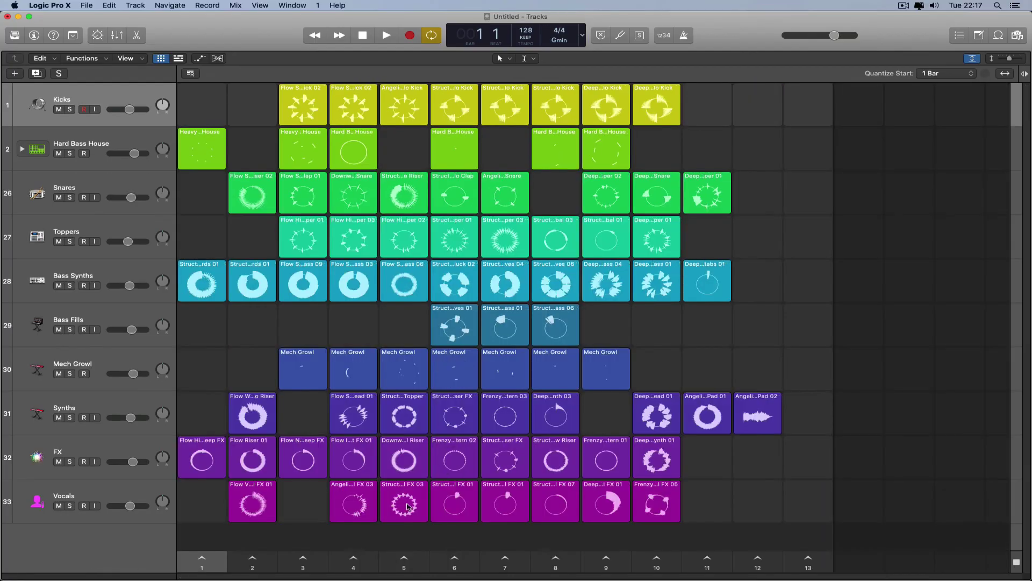
# Trigger scenes 4, 3, 2 and 1, then scenes 2 through 5, and stop playback.
pyautogui.click(353, 558)
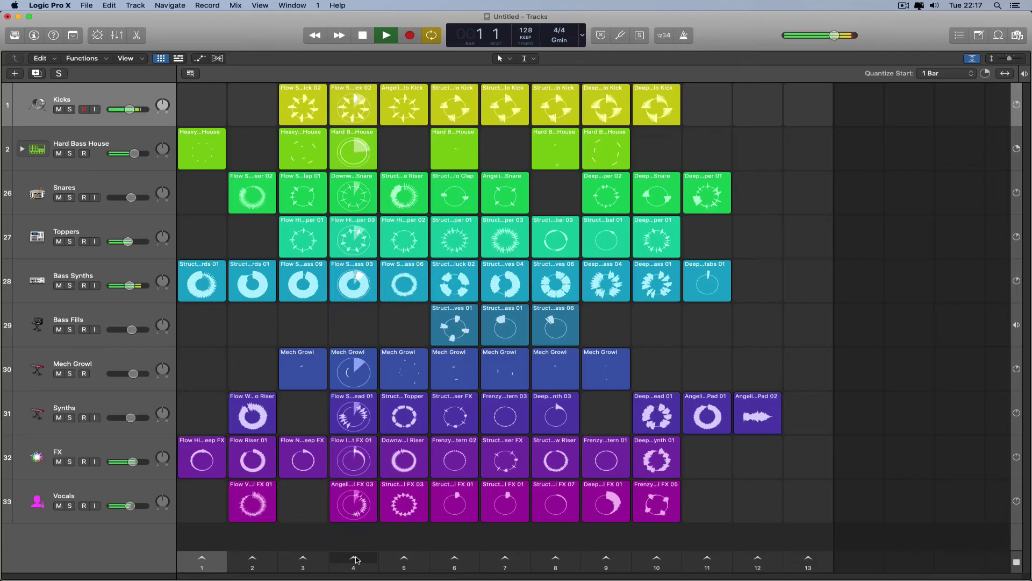
pyautogui.click(303, 558)
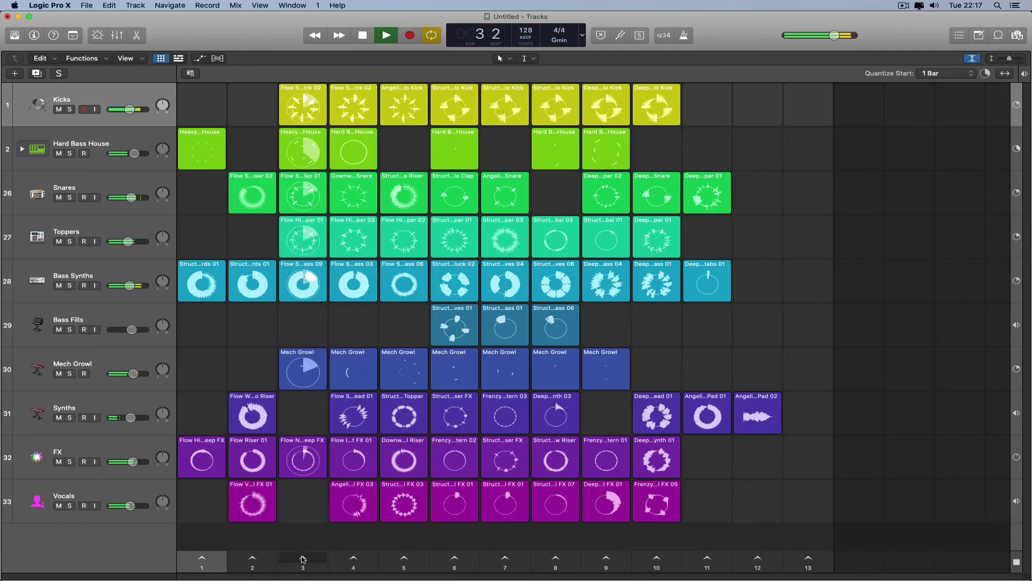
pyautogui.click(252, 558)
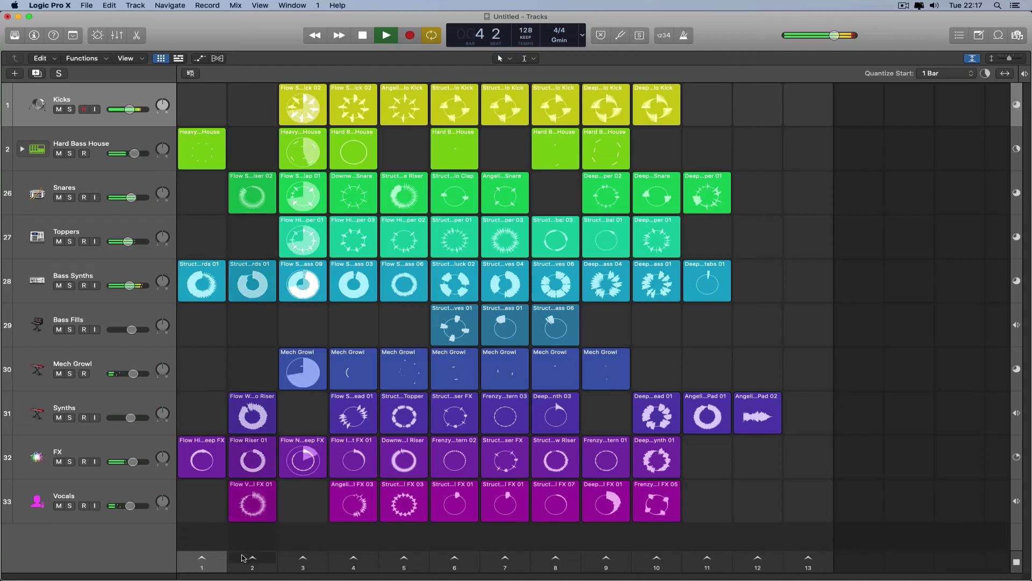
pyautogui.click(202, 558)
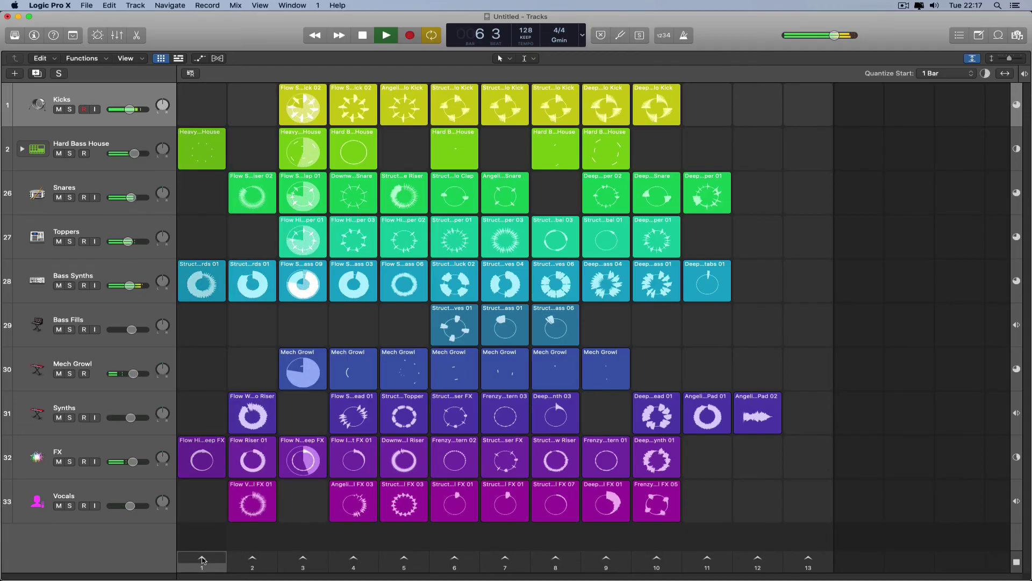
pyautogui.click(202, 558)
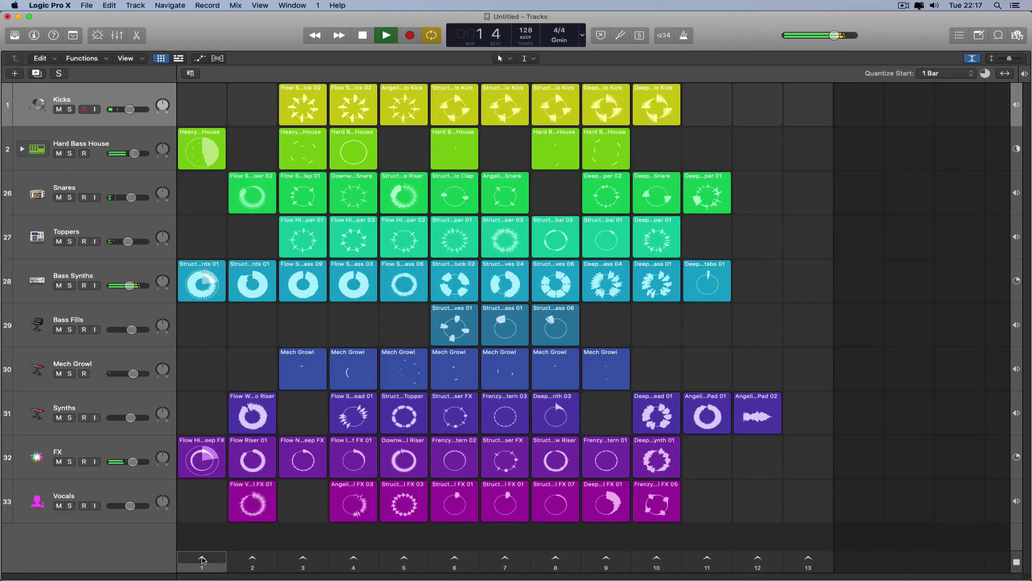
pyautogui.click(252, 559)
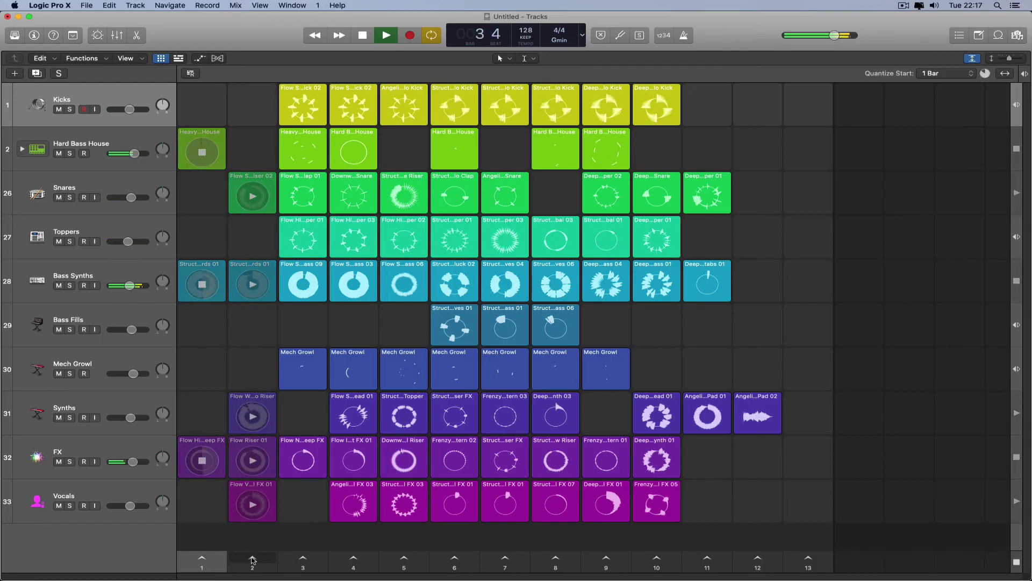
pyautogui.click(290, 560)
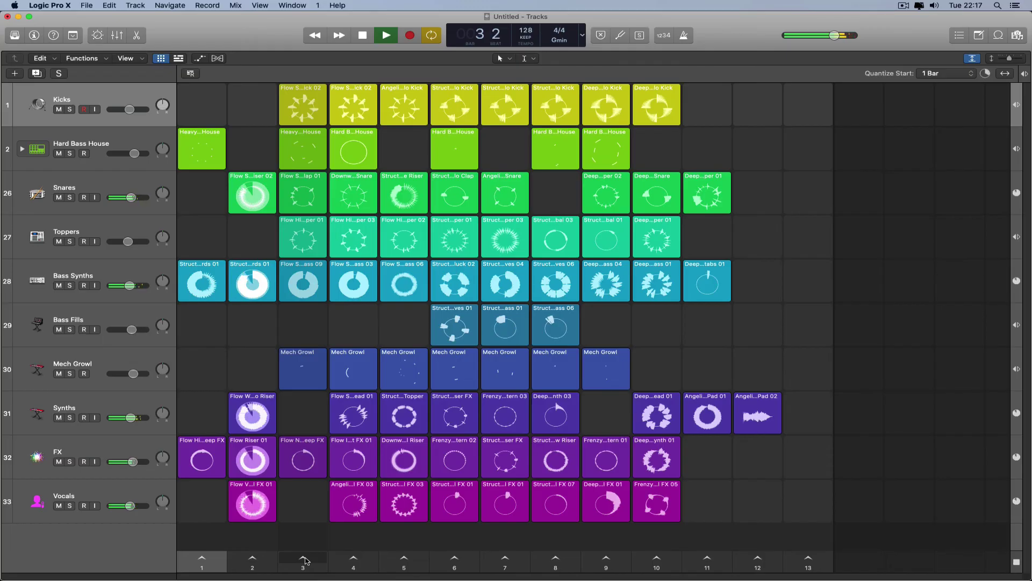
pyautogui.click(355, 560)
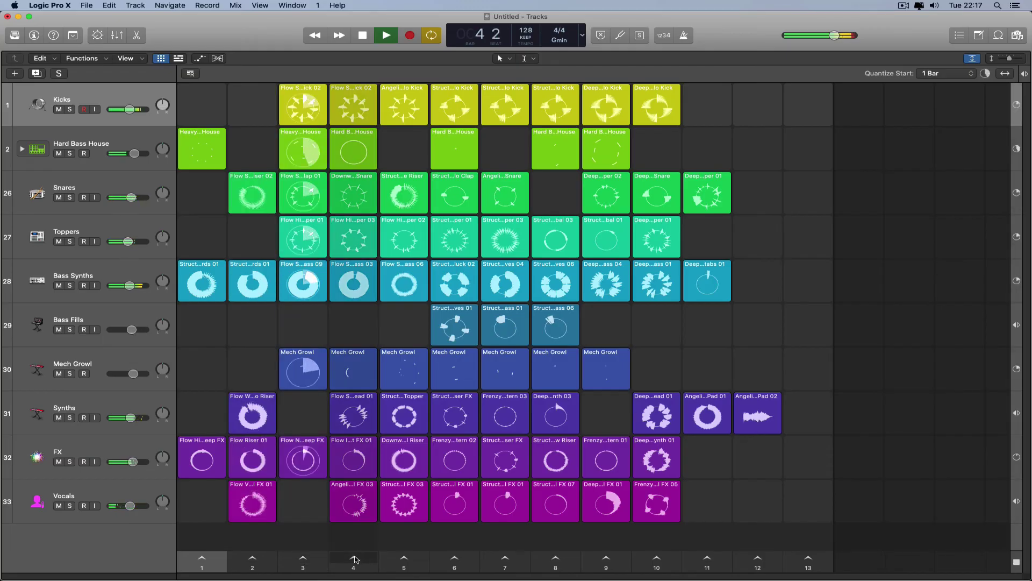
pyautogui.click(414, 561)
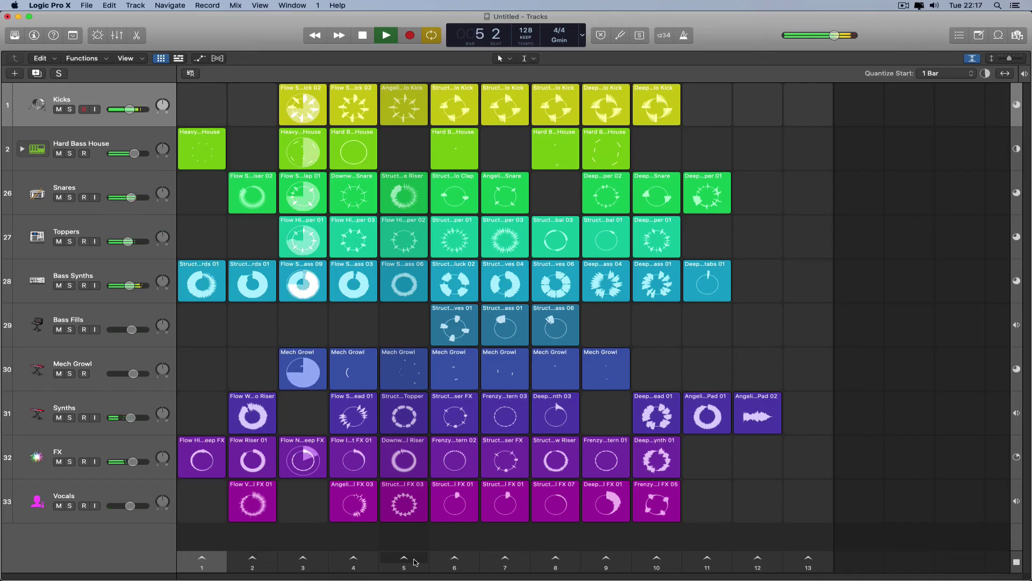
pyautogui.press('space')
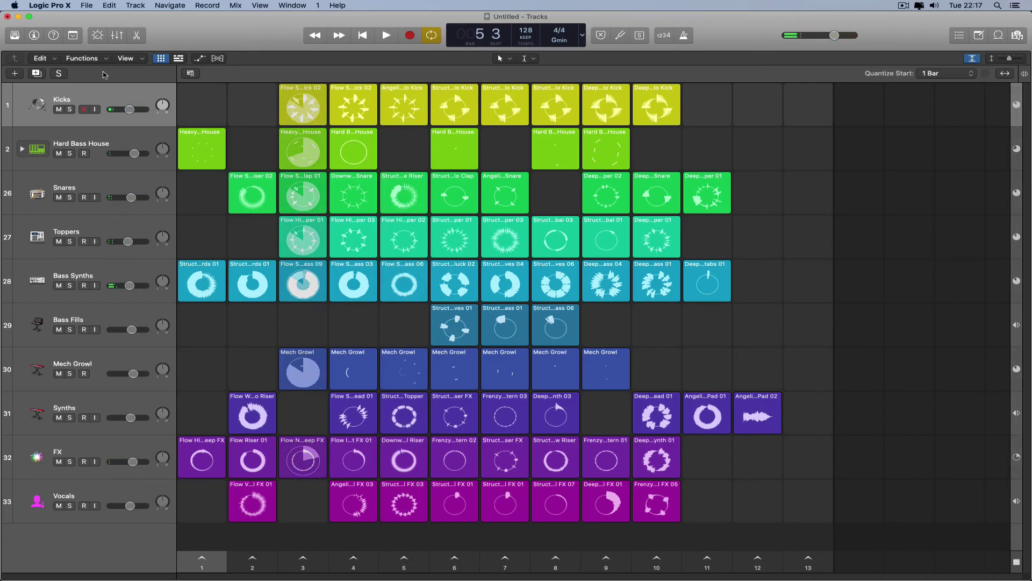
pyautogui.click(178, 59)
pyautogui.click(178, 59)
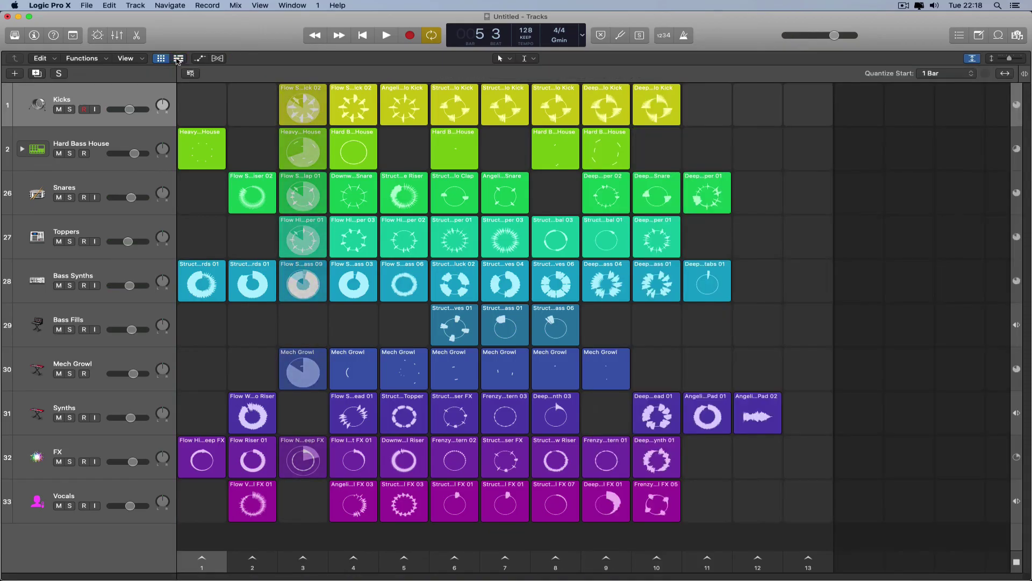